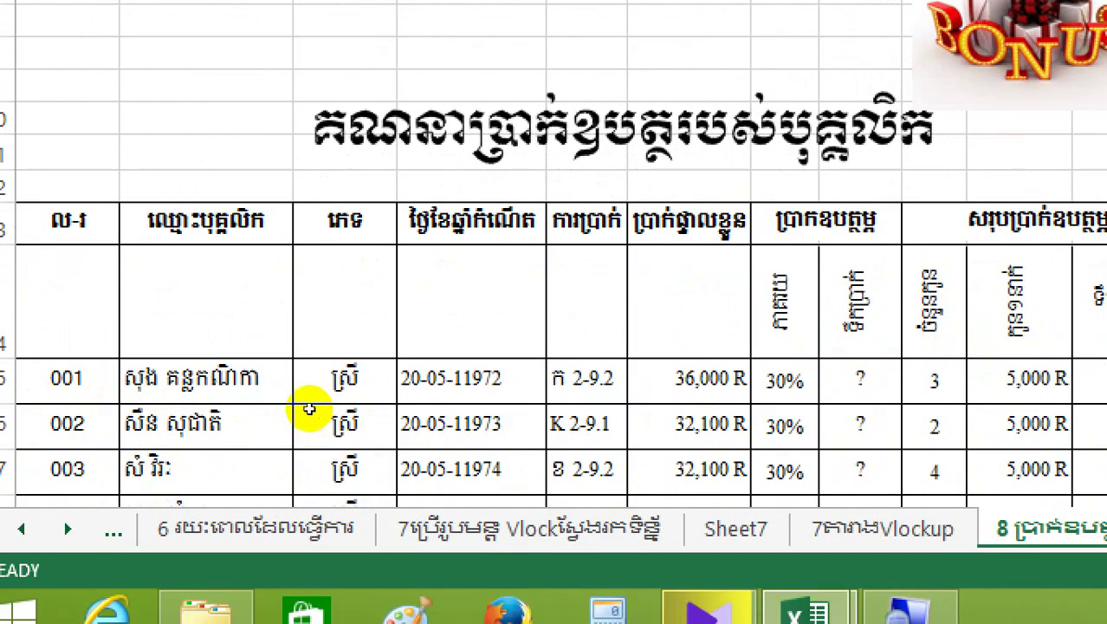
Review the table's column headers, the first salary of 36,000 R and the merged bonus header
key("Up")
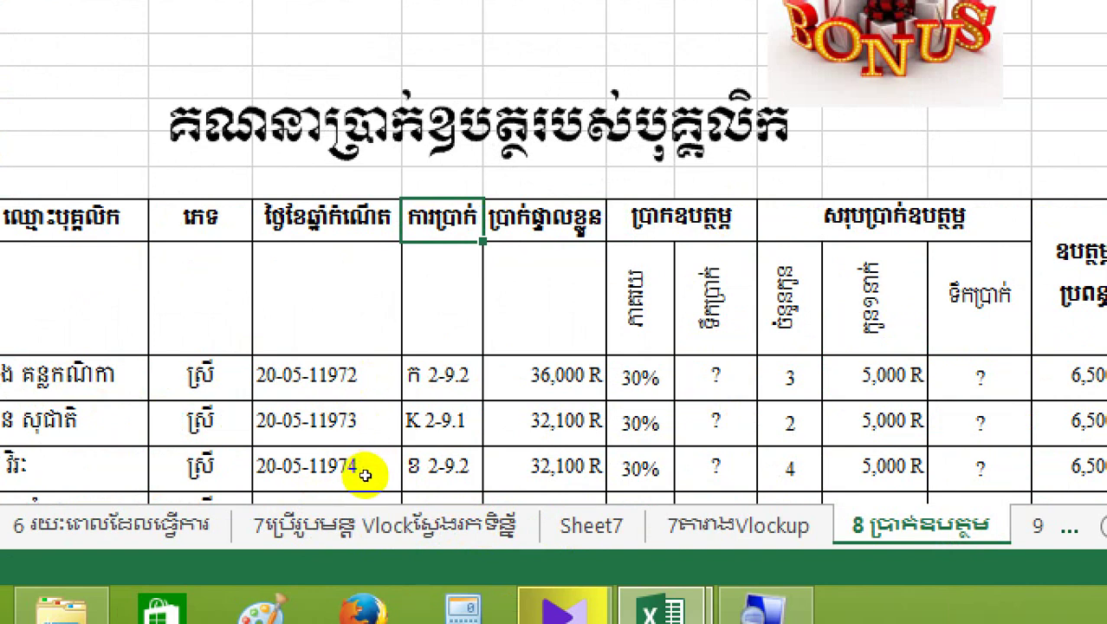
key("Right")
key("Down")
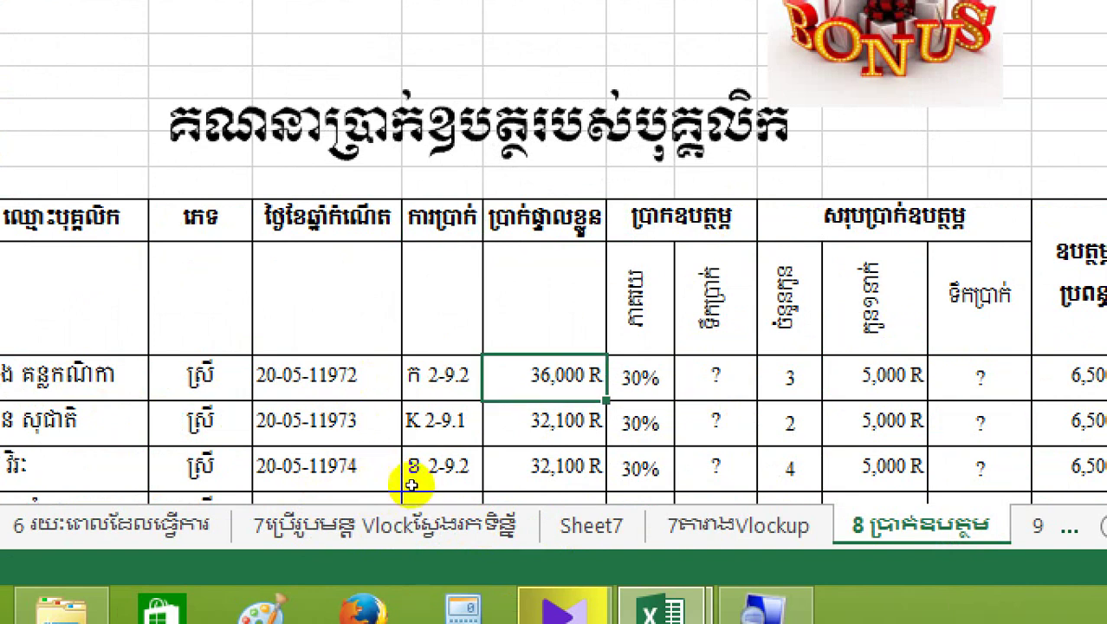
key("Up")
key("Up")
key("Right")
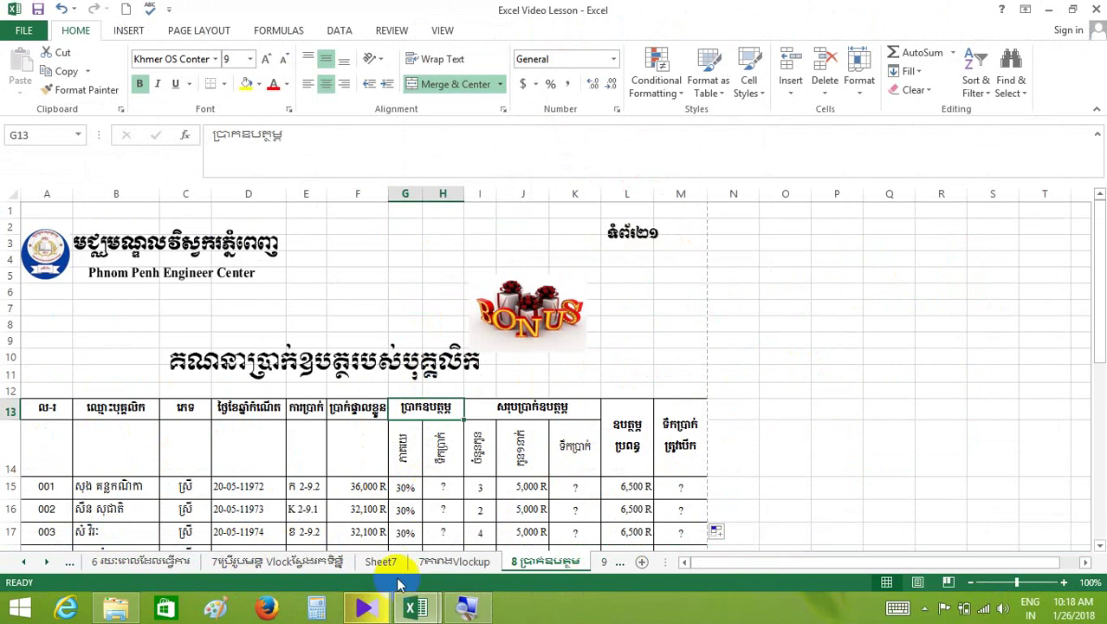
Enter =F15*G15 in H15 so the first bonus amount shows 10,800 R
left_click(443, 486)
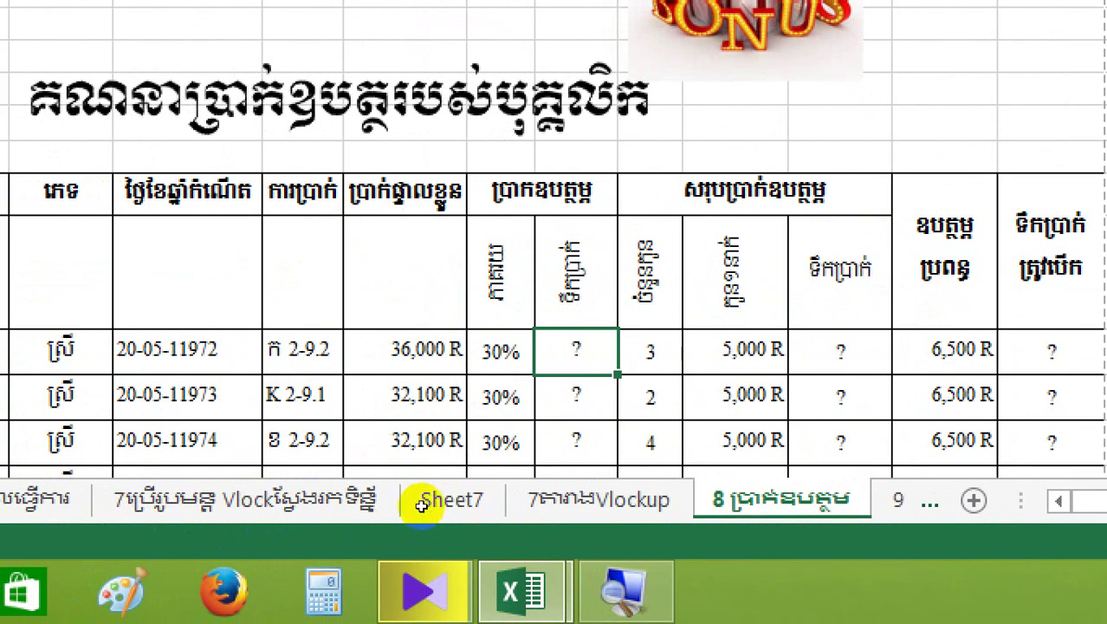
key("Left")
key("Left")
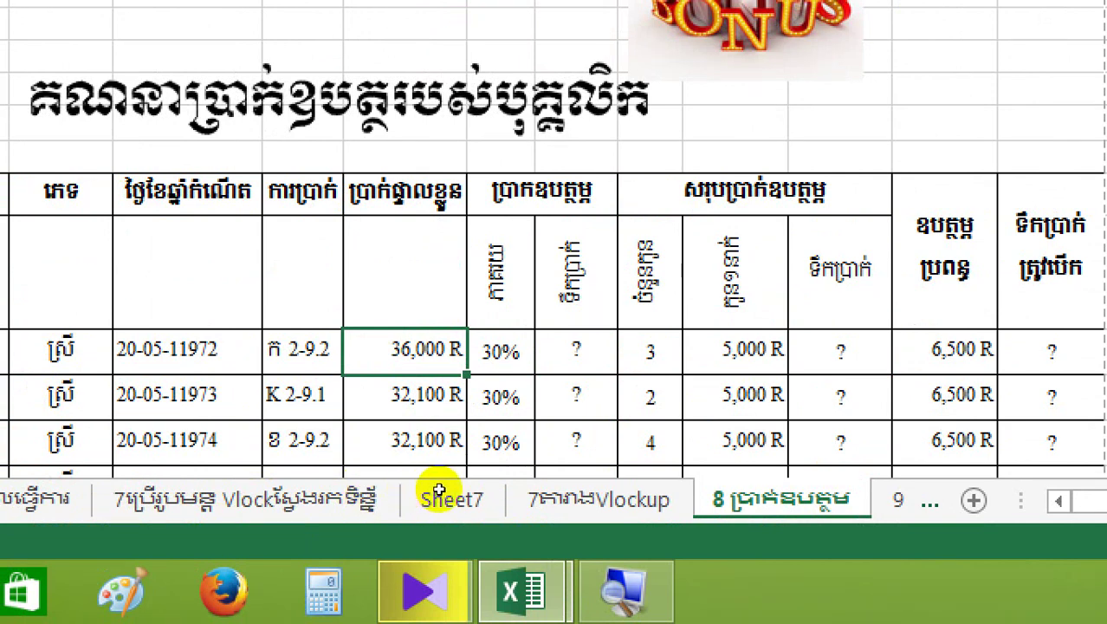
key("Right")
key("Right")
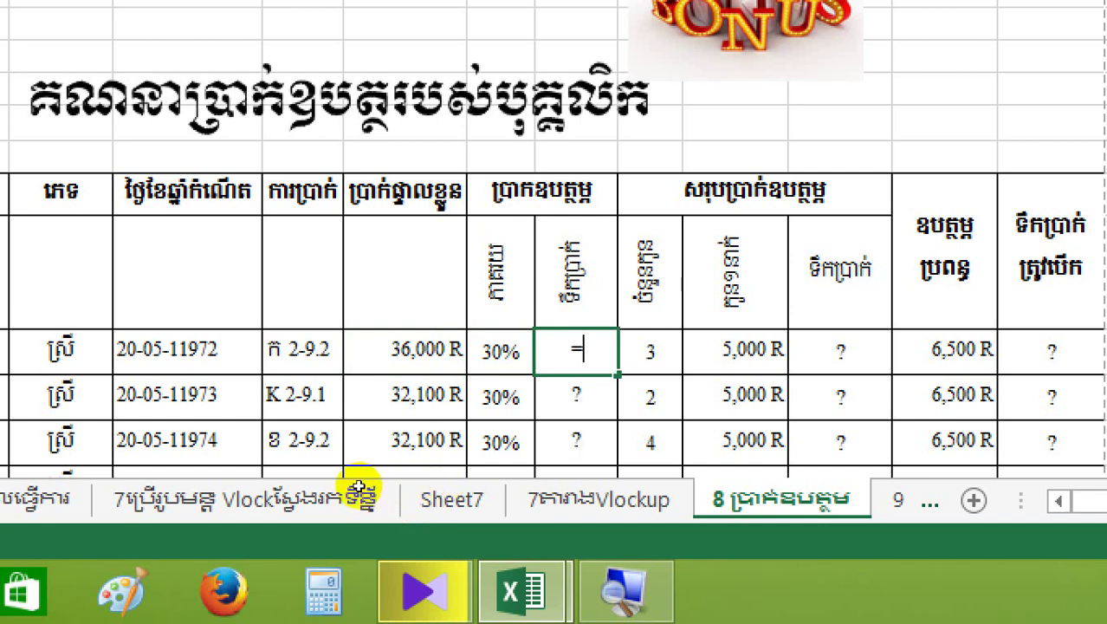
key("Left")
key("Left")
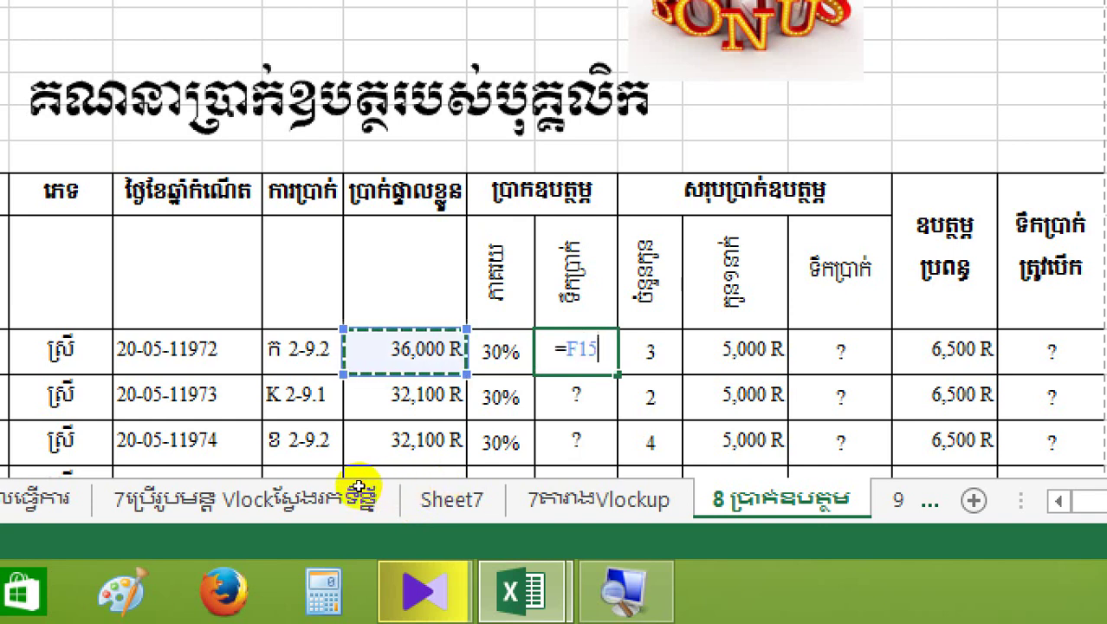
type("*")
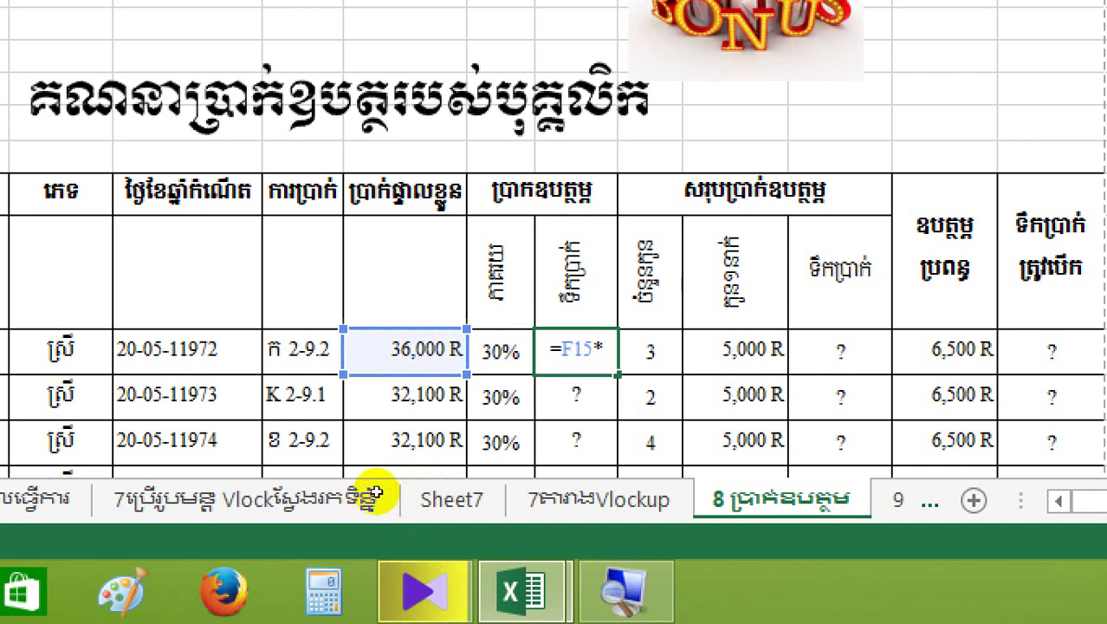
key("Left")
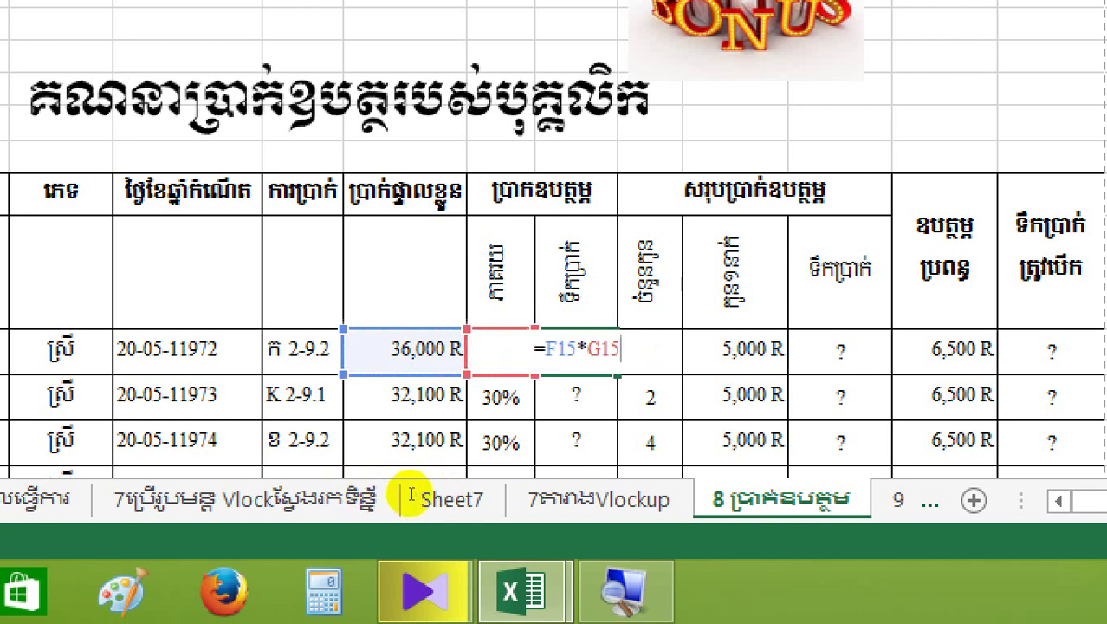
key("ctrl+Return")
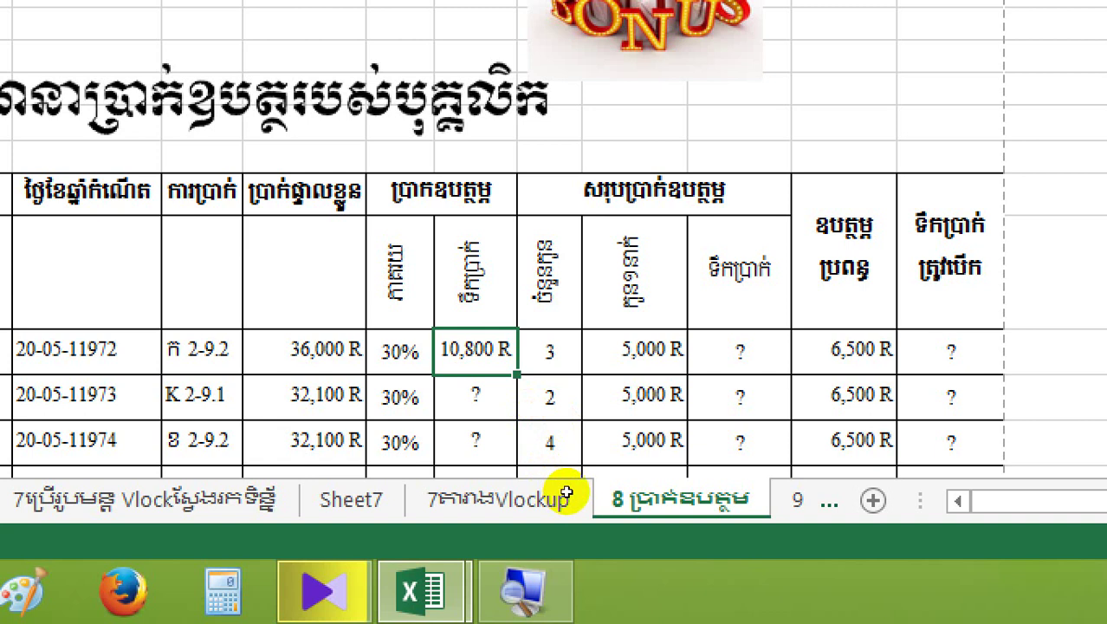
key("Right")
key("Right")
key("Right")
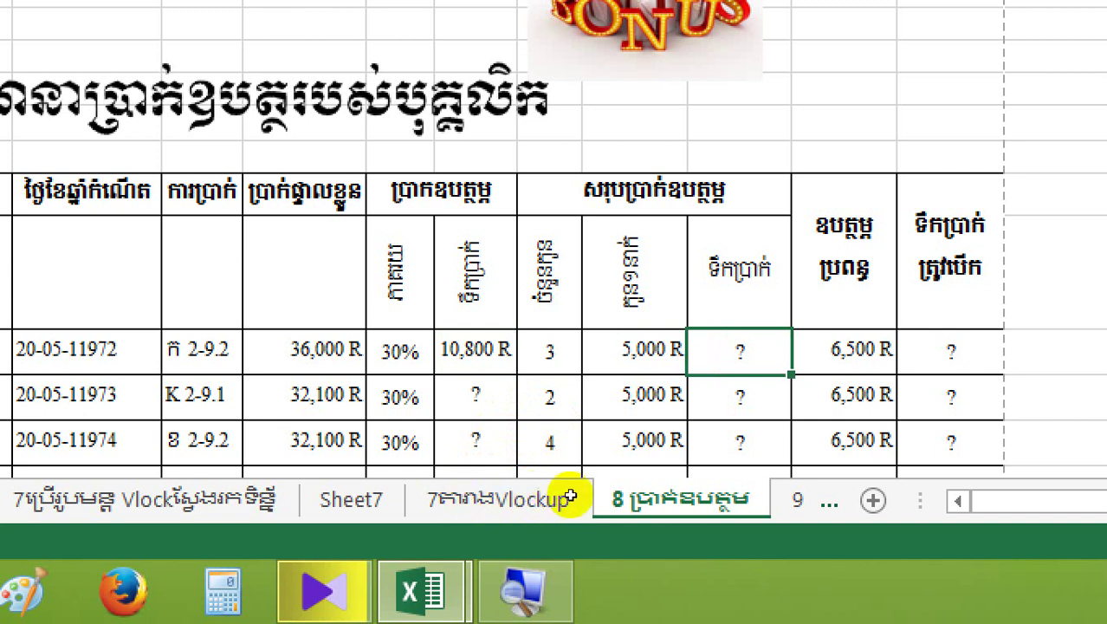
Enter =J15*I15 in K15 so the first child allowance shows 15,000 R
key("Left")
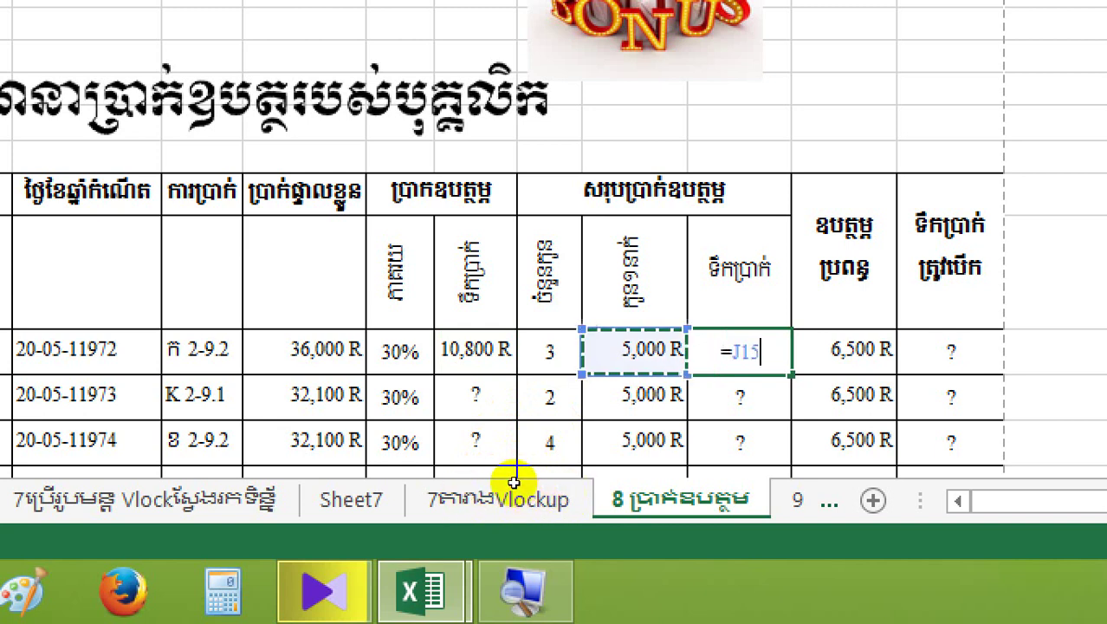
type("*")
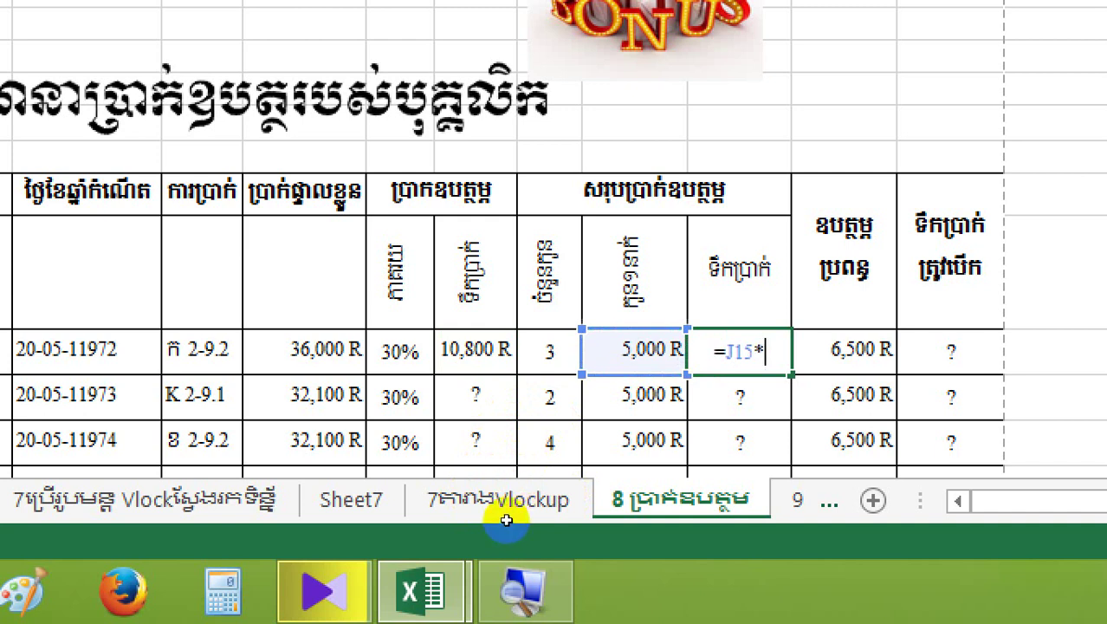
key("Left")
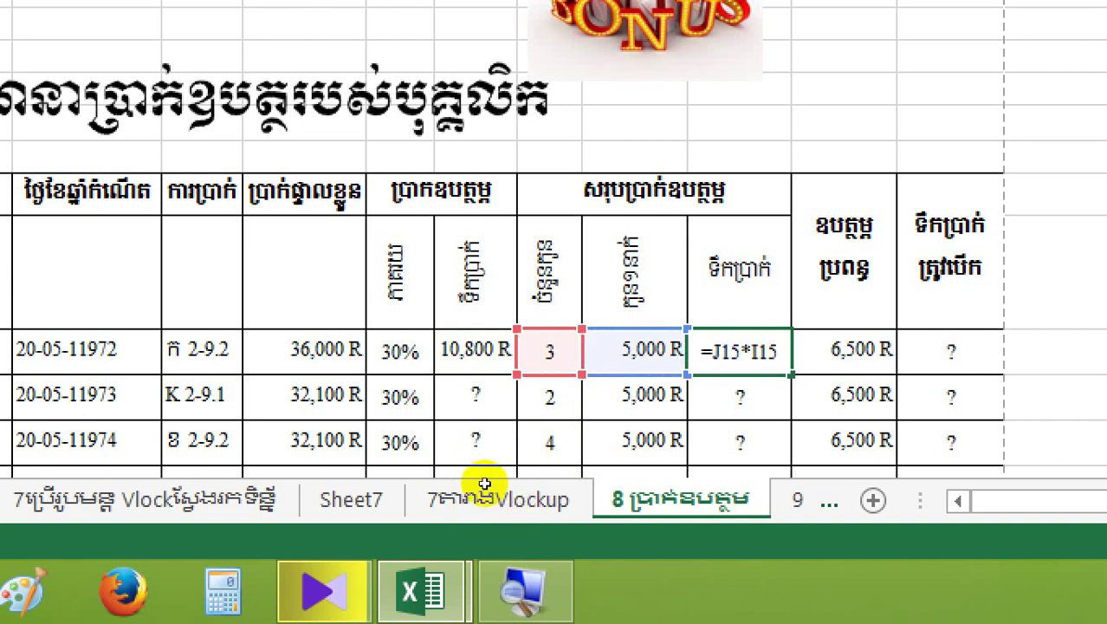
key("Return")
key("Up")
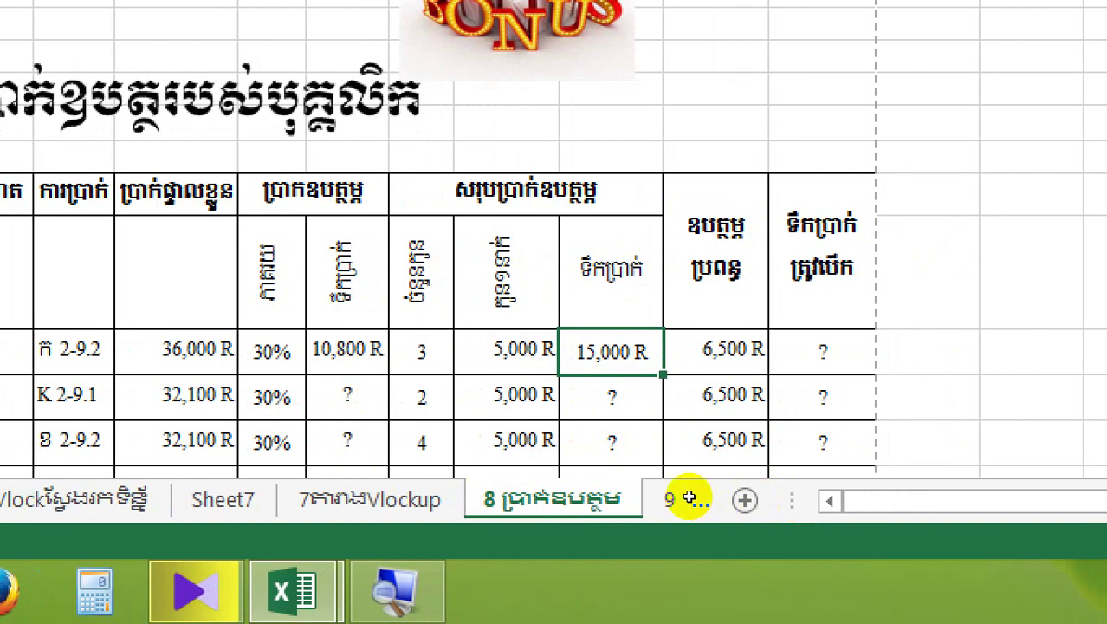
key("Right")
key("Right")
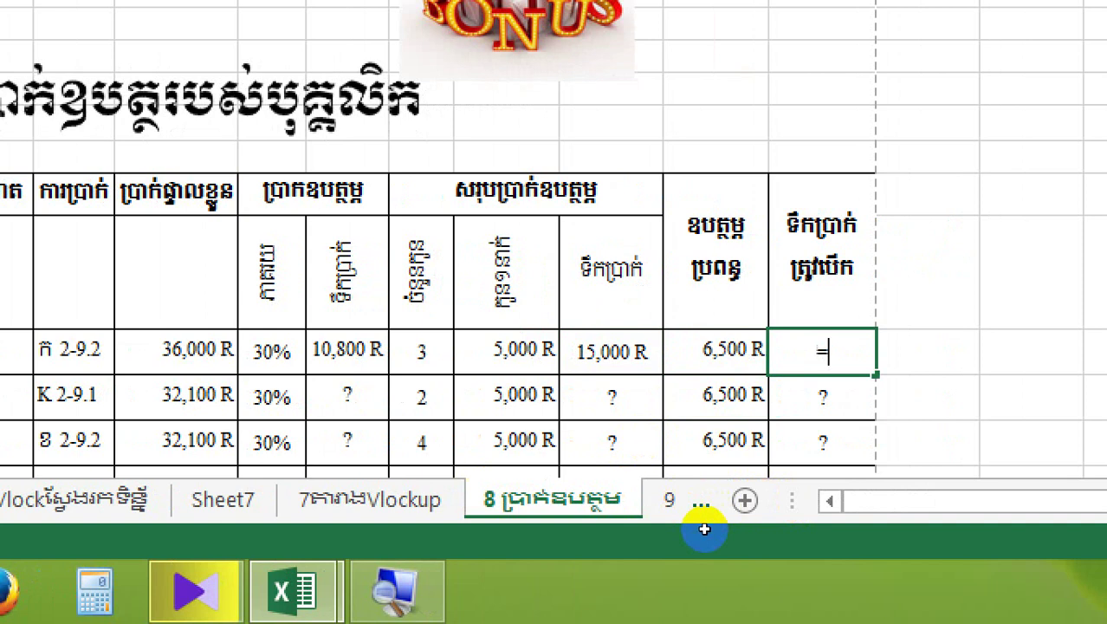
Enter =SUM(H15,K15,L15) in M15, giving a total pay of 32,300 R
type("sum(")
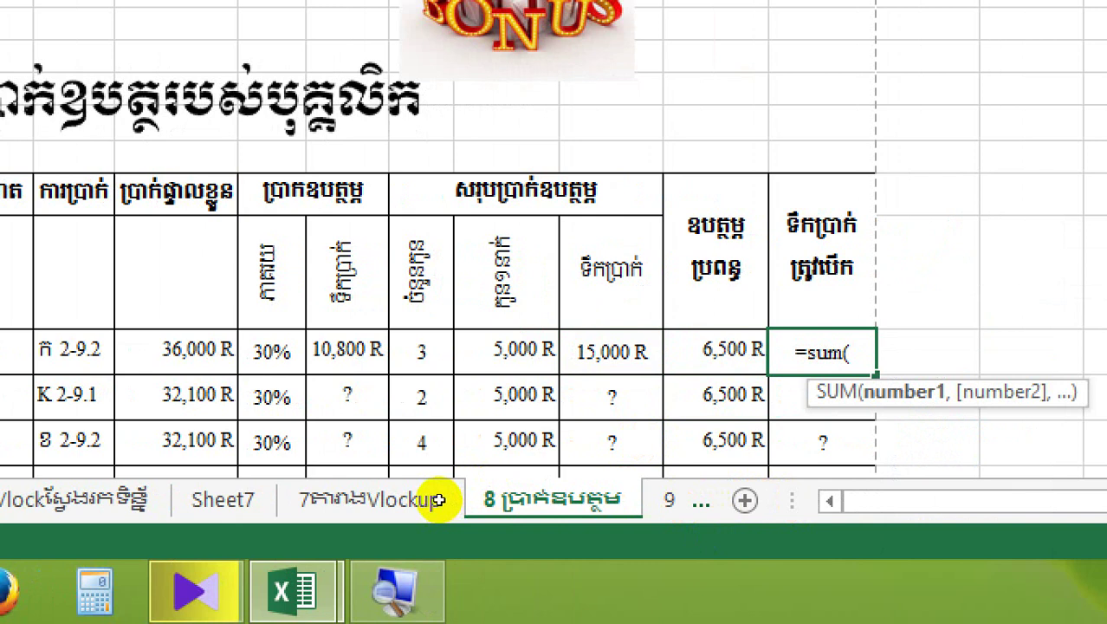
key("Left")
key("Left")
key("Left")
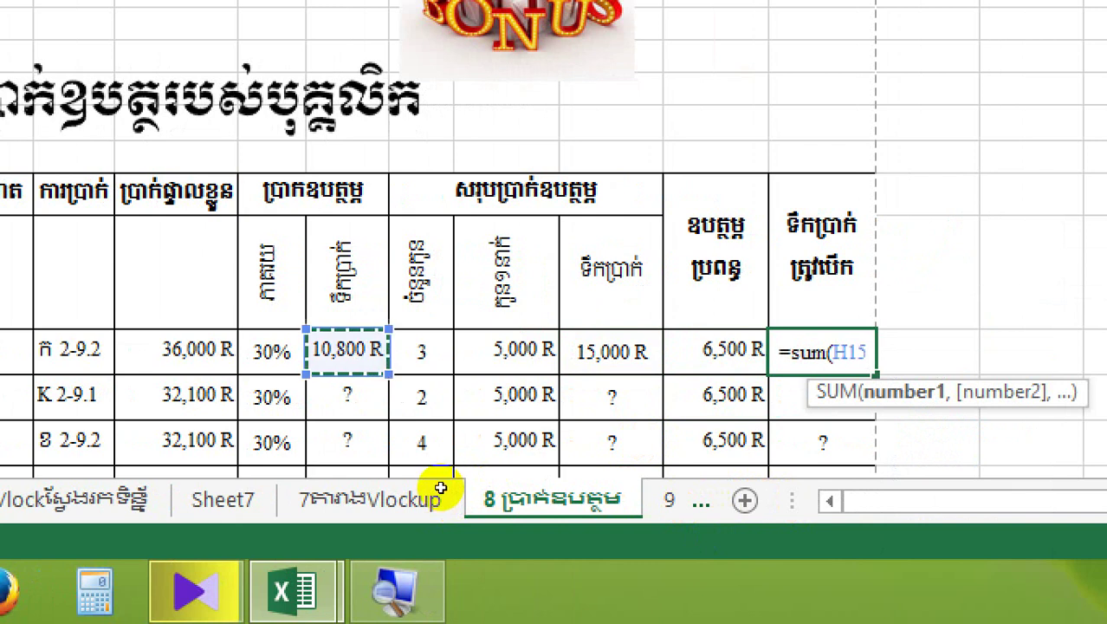
type(",")
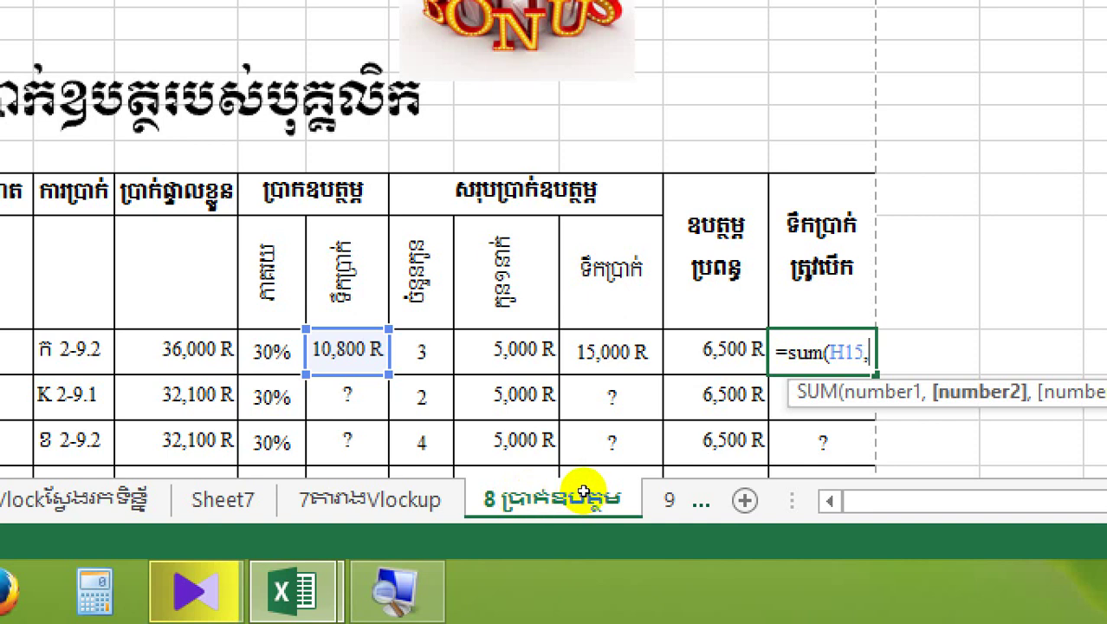
key("Left")
key("Left")
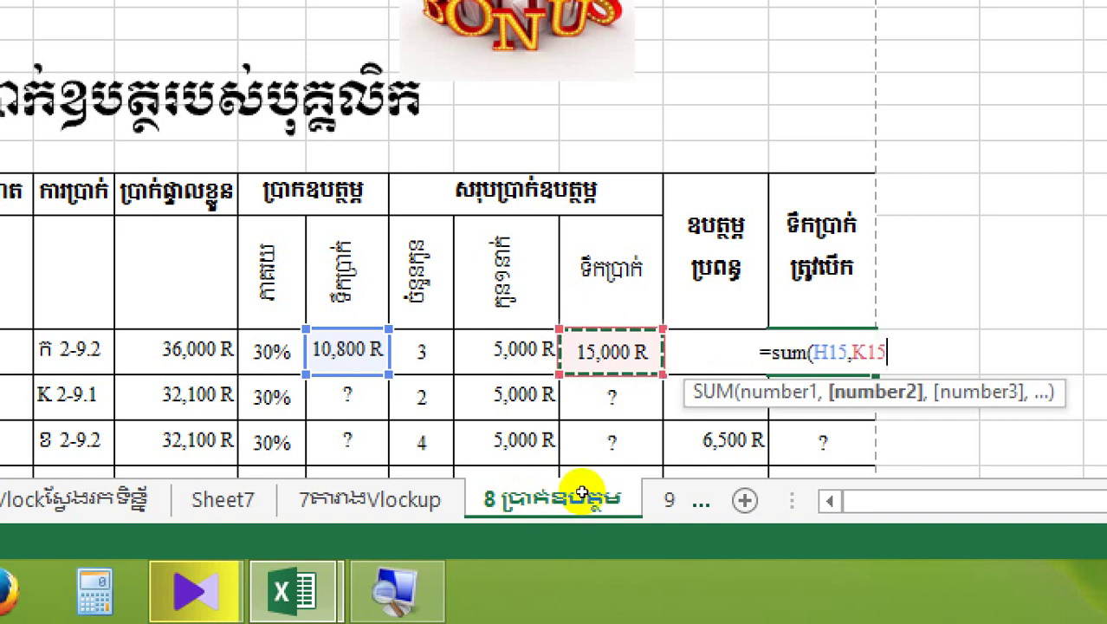
type(",")
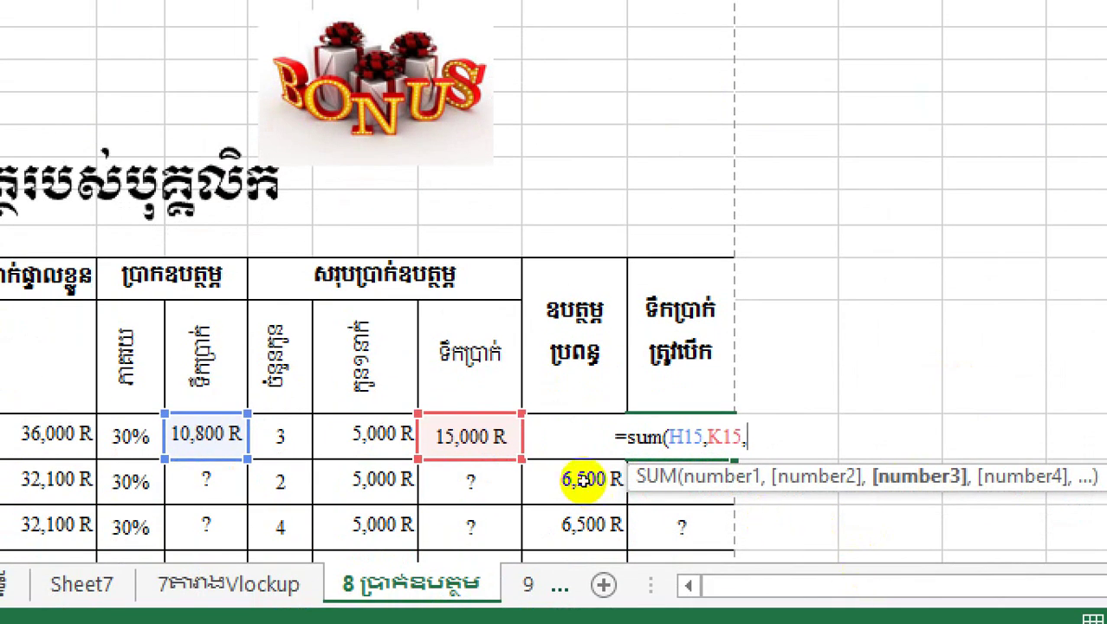
left_click(623, 499)
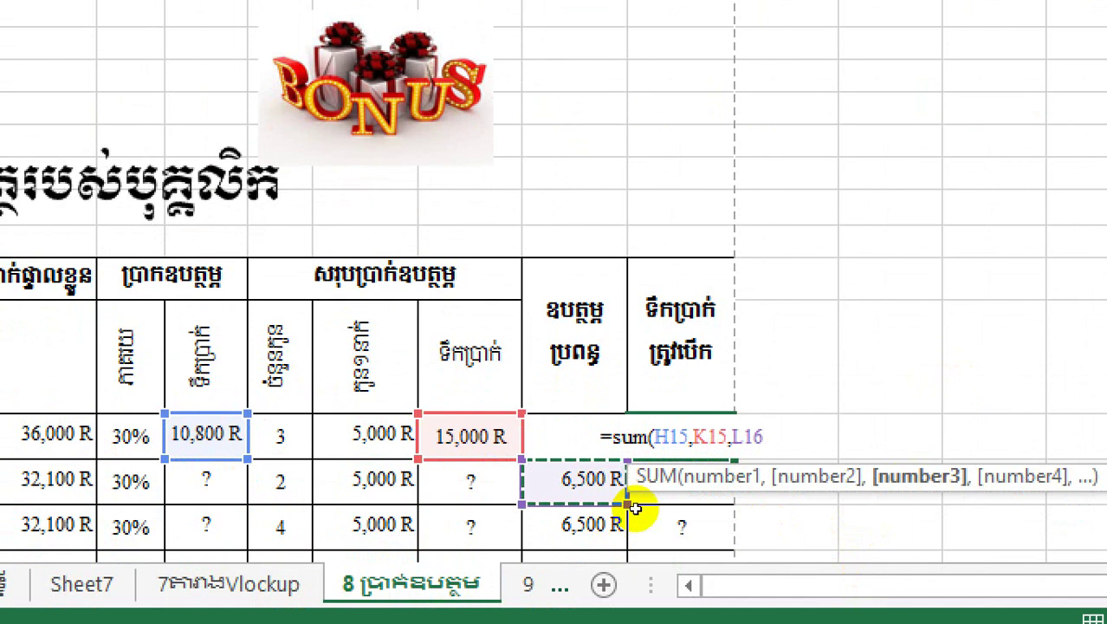
key("Up")
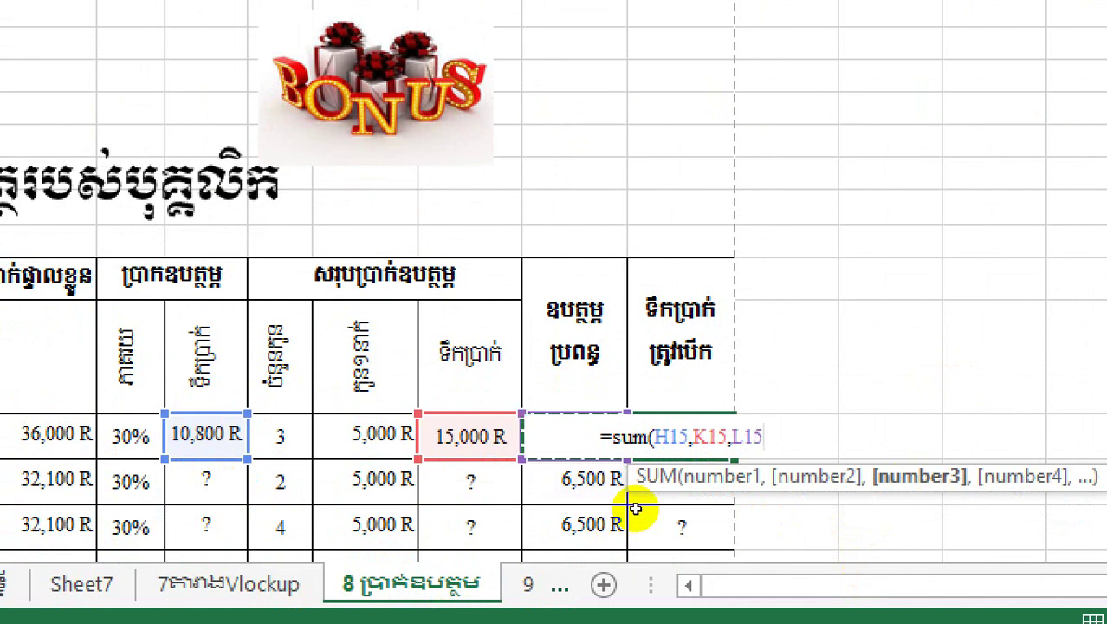
type(")")
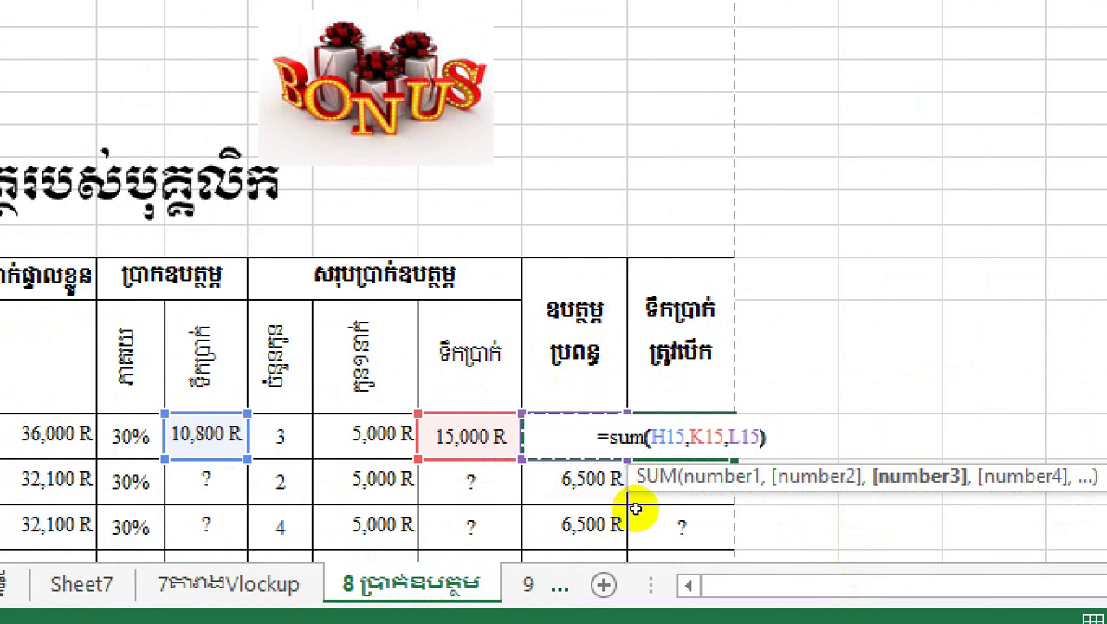
key("Return")
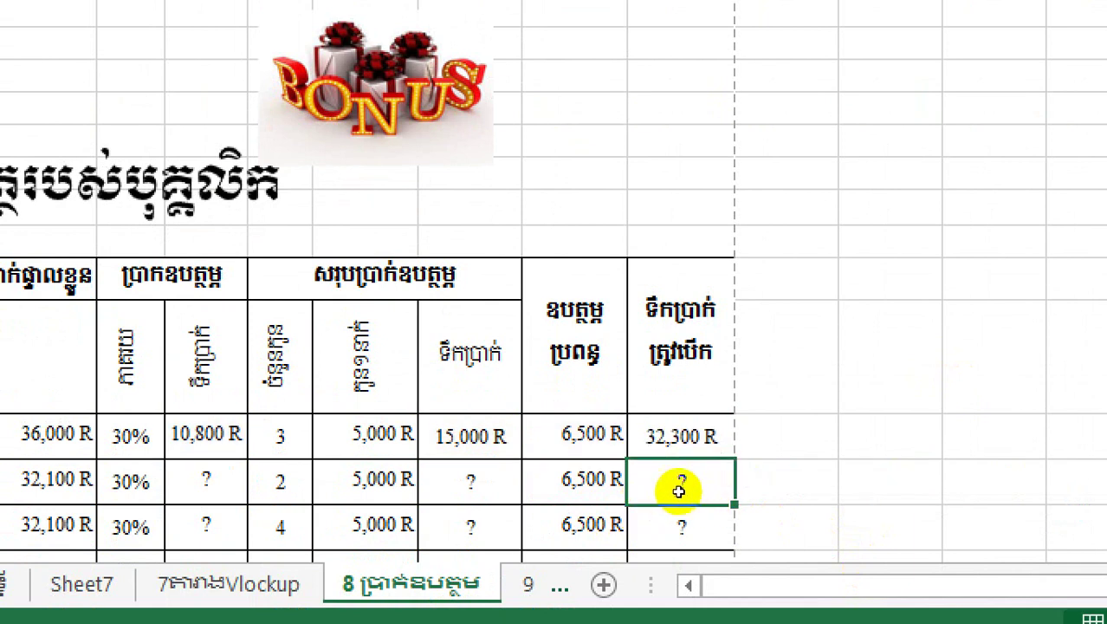
key("Up")
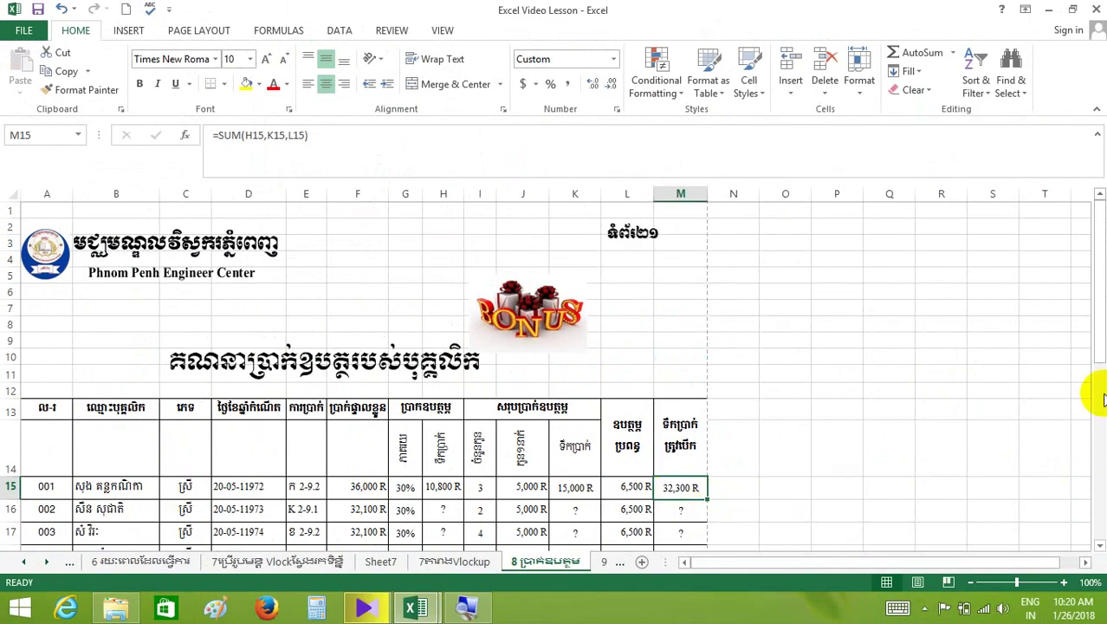
Fill the bonus formula in H15 and child allowance formula in K15 down to row 22
left_click_drag(1099, 347, 1099, 434)
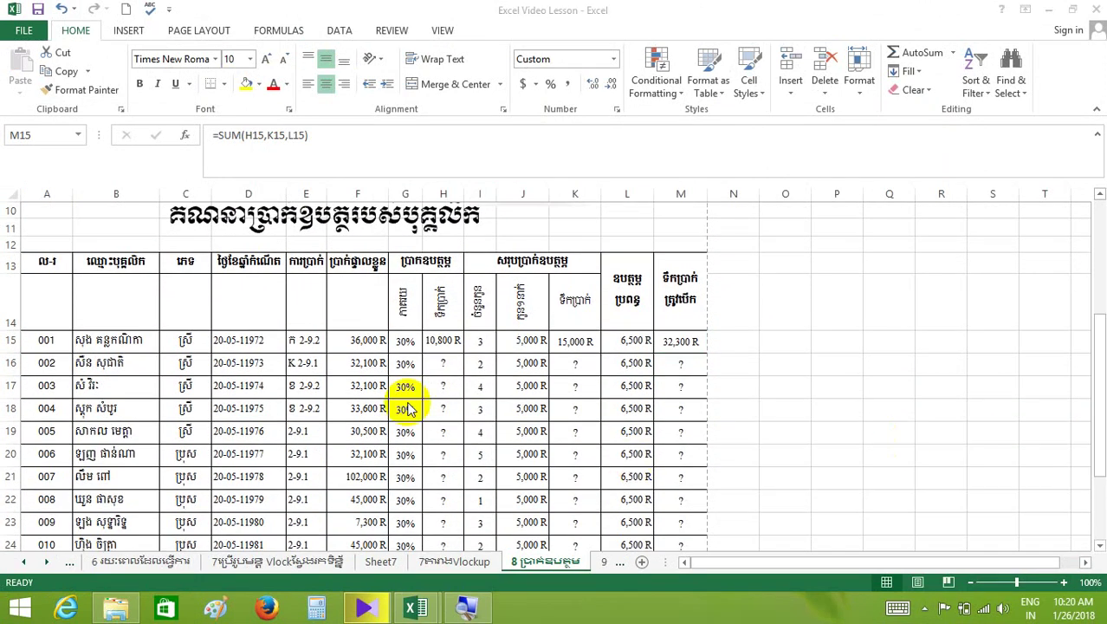
left_click(444, 341)
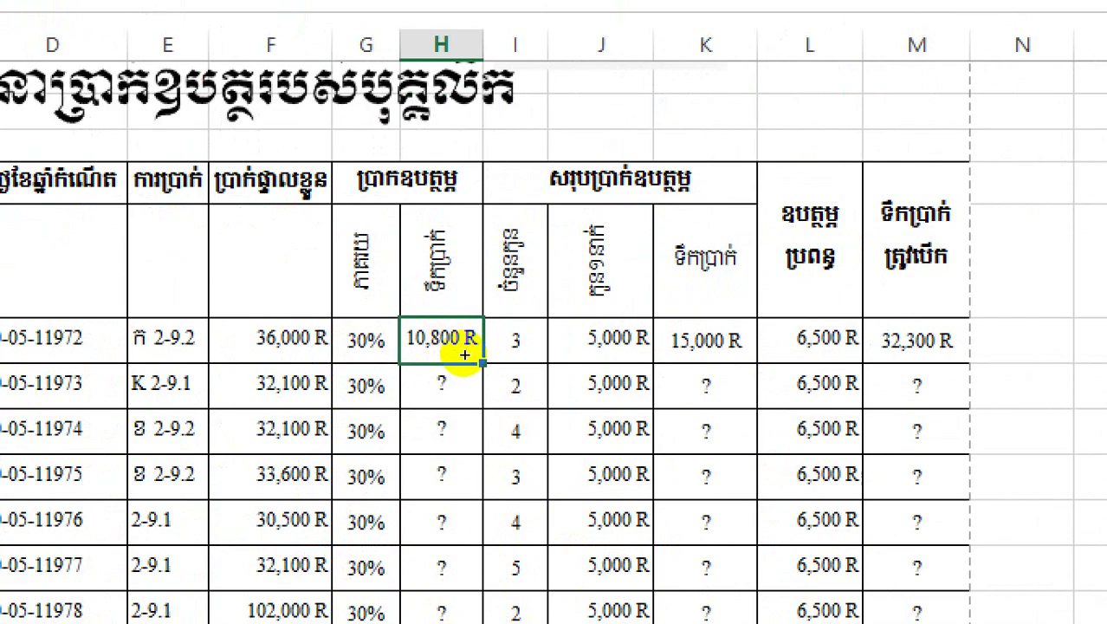
left_click_drag(462, 351, 449, 392)
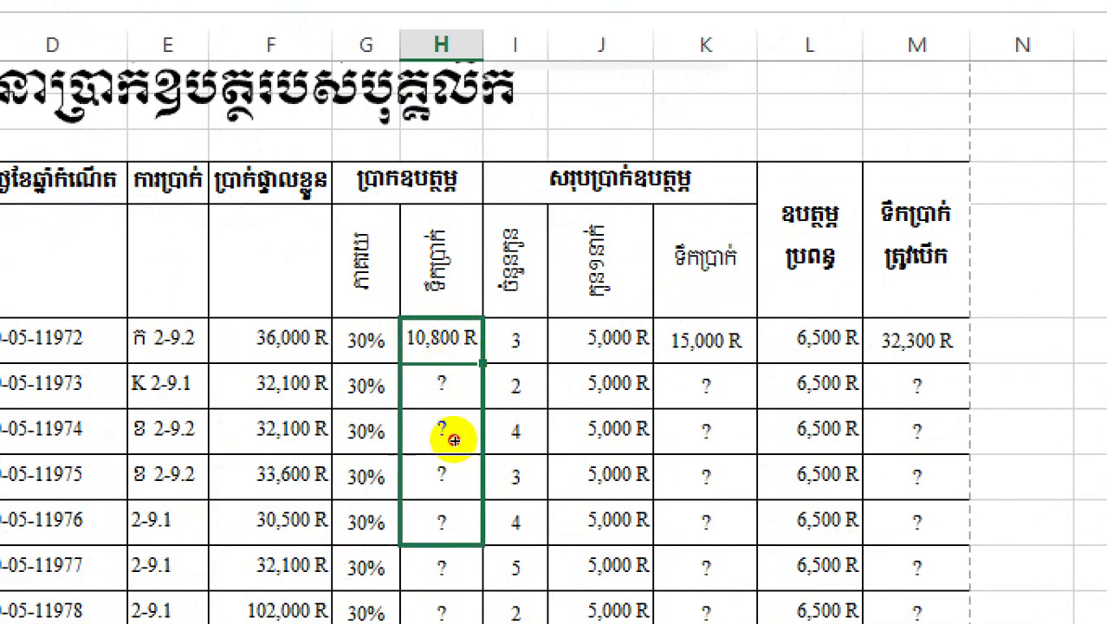
left_click_drag(454, 440, 443, 606)
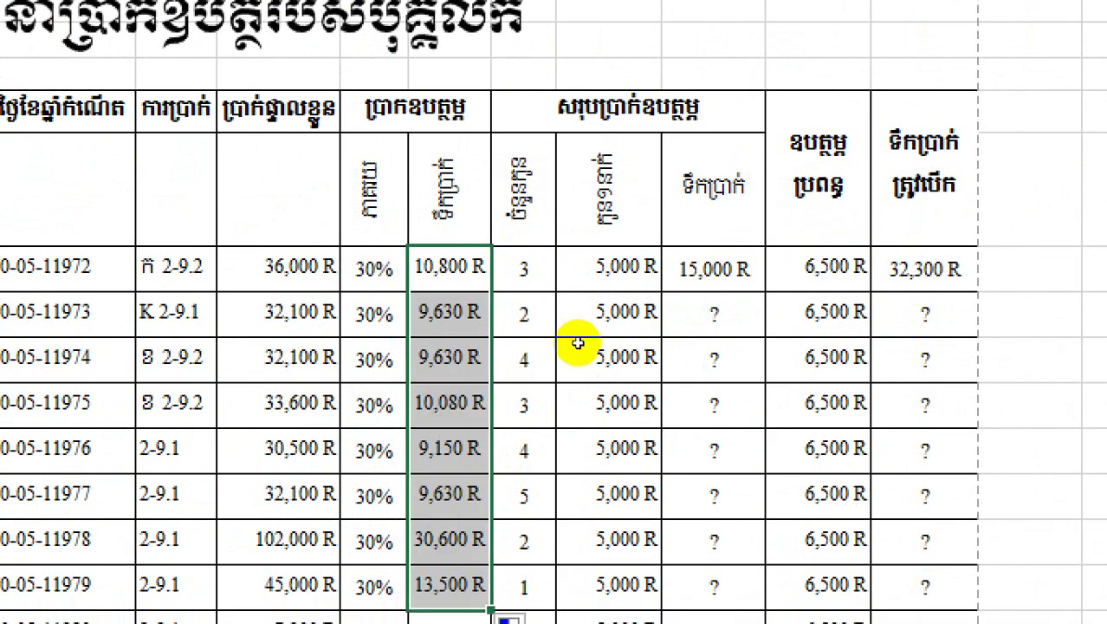
key("Right")
key("Right")
key("Right")
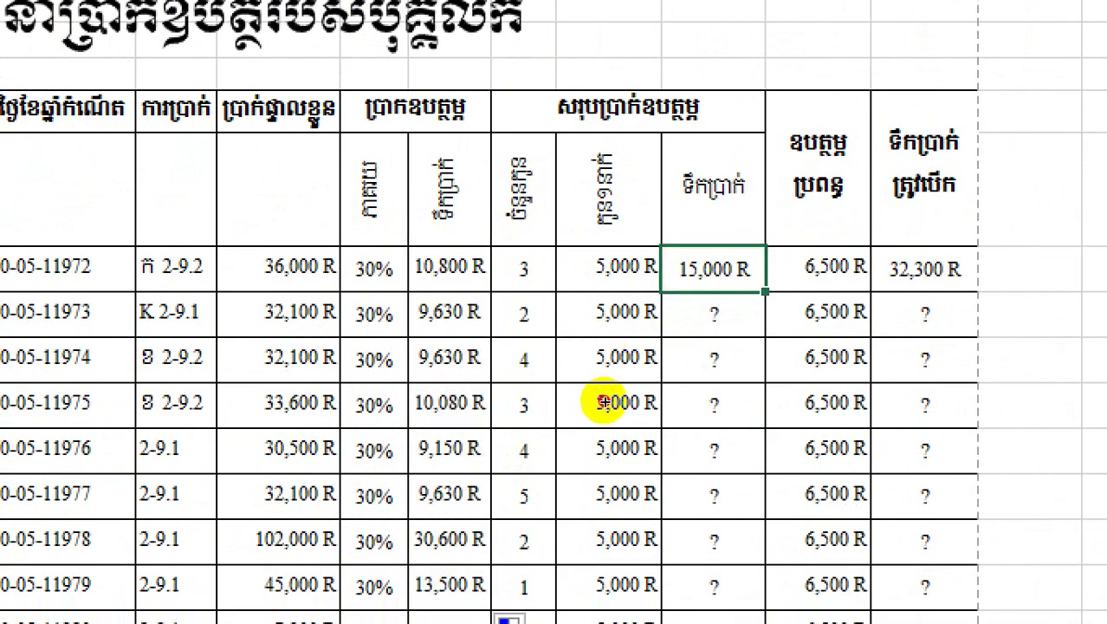
left_click_drag(604, 402, 605, 520)
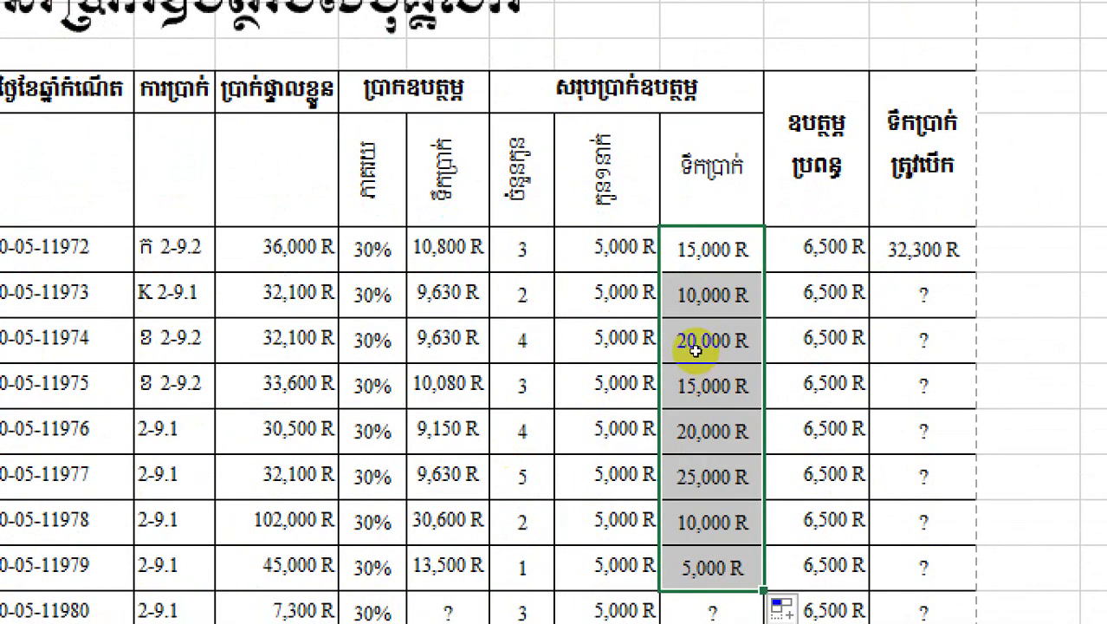
Fill the total pay formula from M15 down to row 23 with Ctrl+D
key("Right")
key("Right")
key("ctrl+shift+Down")
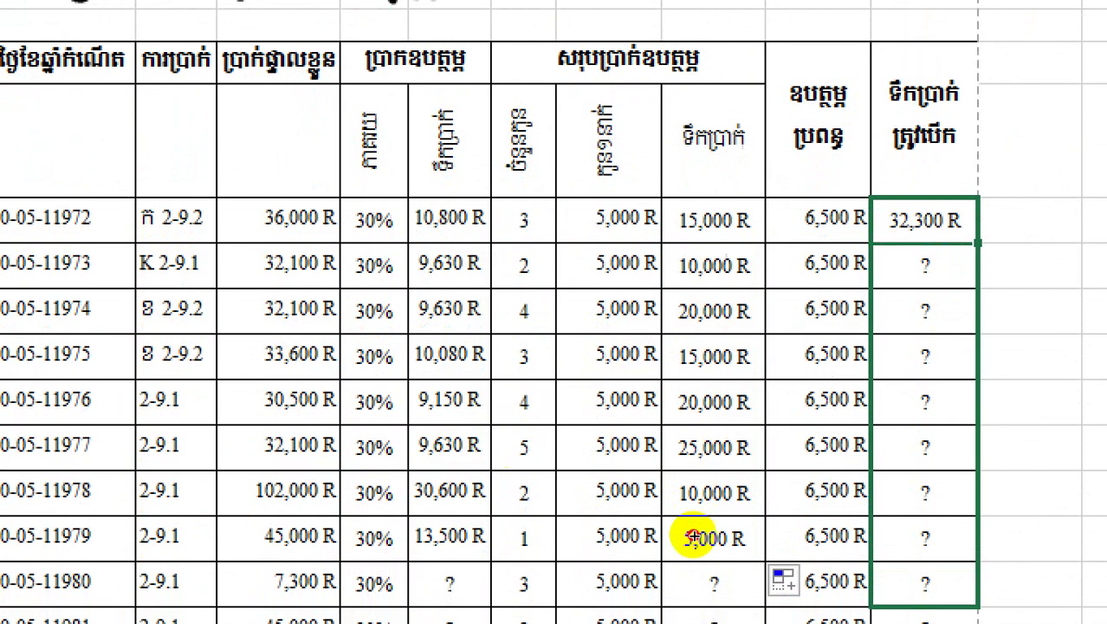
key("ctrl+d")
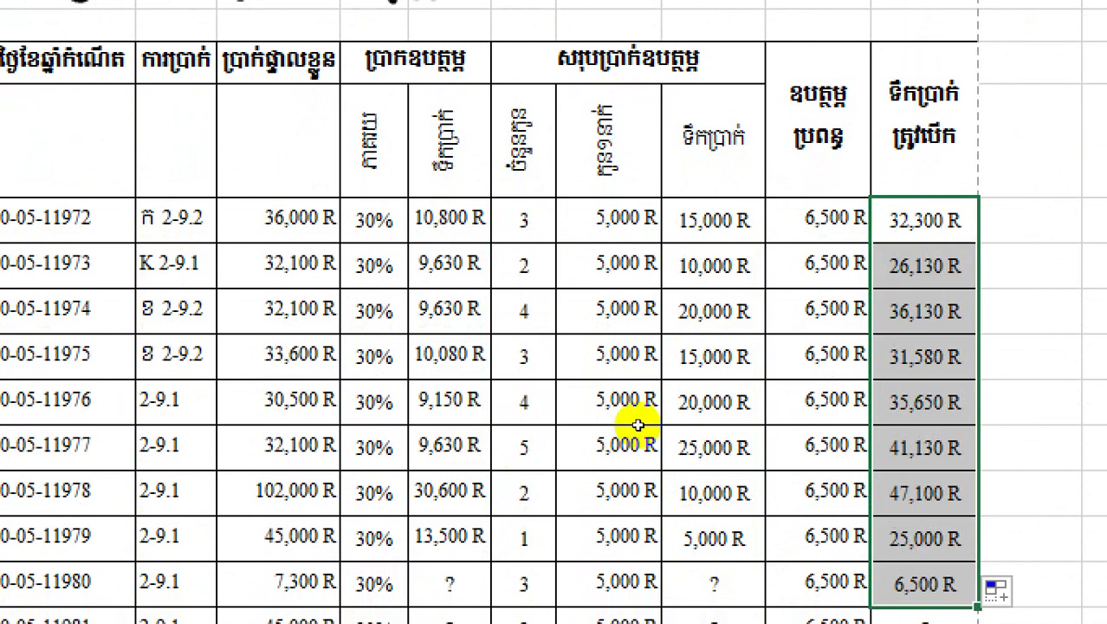